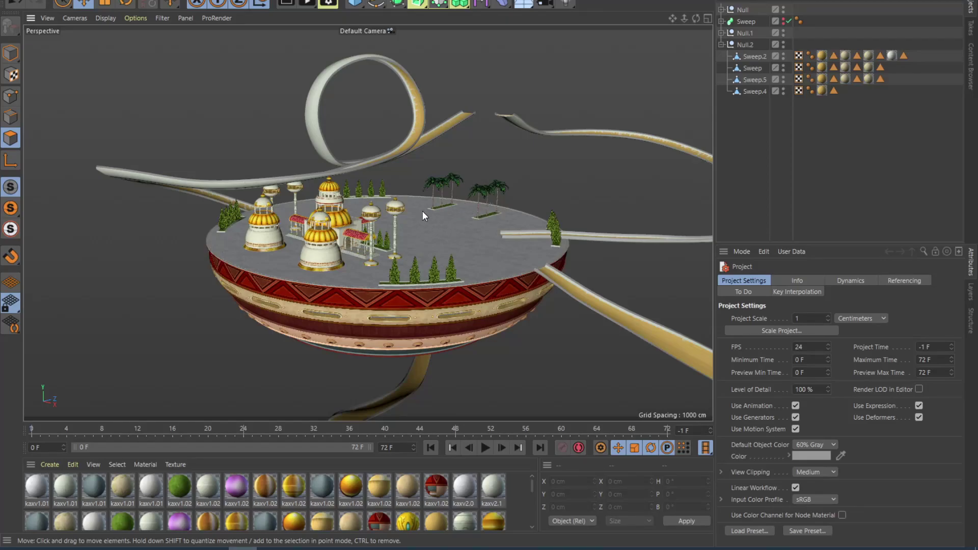
Hide the existing Null.2 and Null.1 track groups so only the platform scene remains.
alt+drag(420, 210, 433, 204)
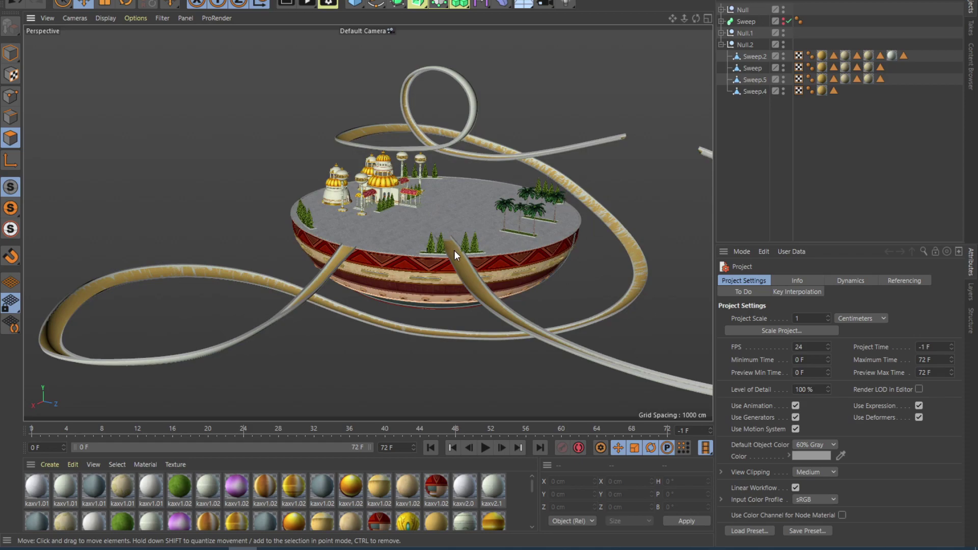
alt+drag(452, 249, 423, 239)
click(745, 44)
drag(774, 141, 738, 57)
click(721, 45)
double_click(772, 42)
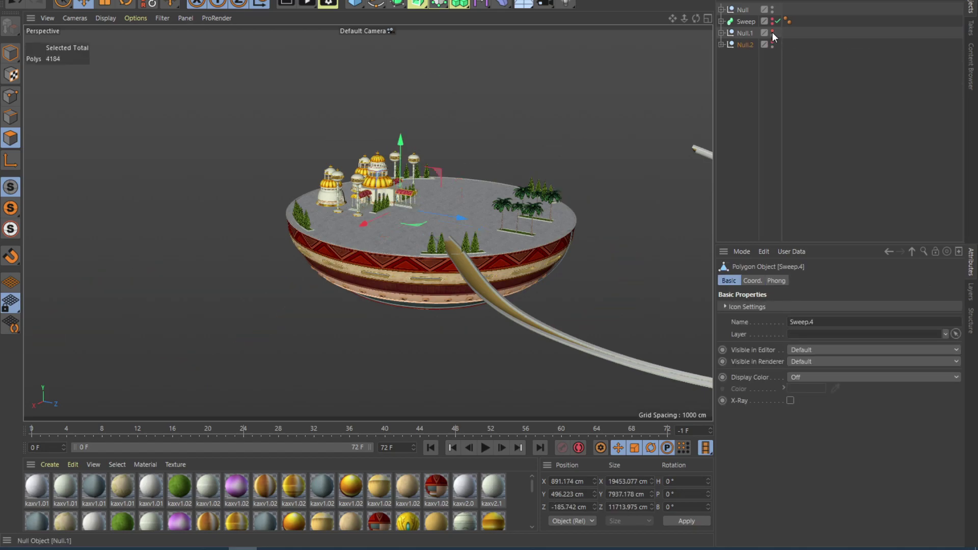
double_click(771, 30)
click(768, 77)
Sketch a Bezier spline with the Spline Pen above the platform in the right view.
click(377, 4)
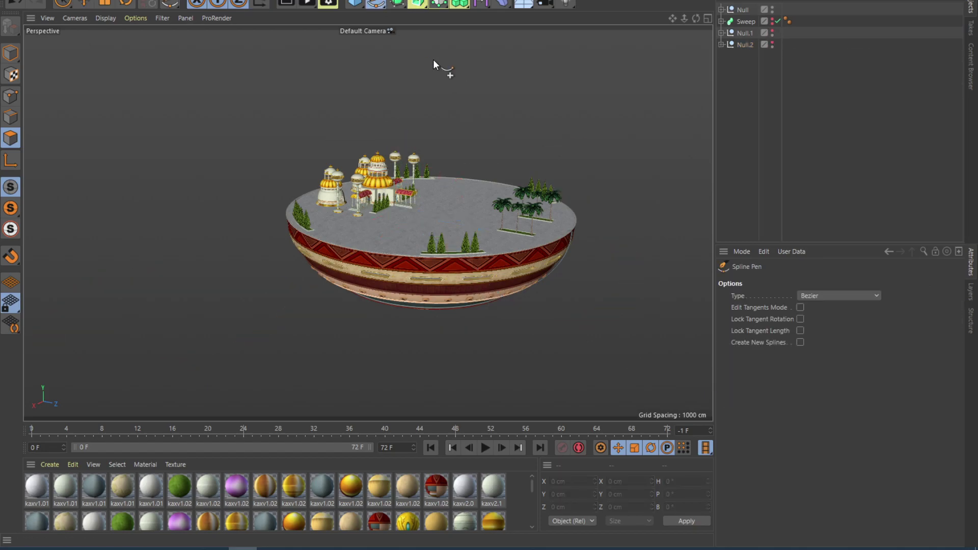
click(380, 7)
click(439, 15)
scroll(460, 178, down, 3)
alt+drag(481, 195, 487, 224)
key(F3)
scroll(496, 197, down, 5)
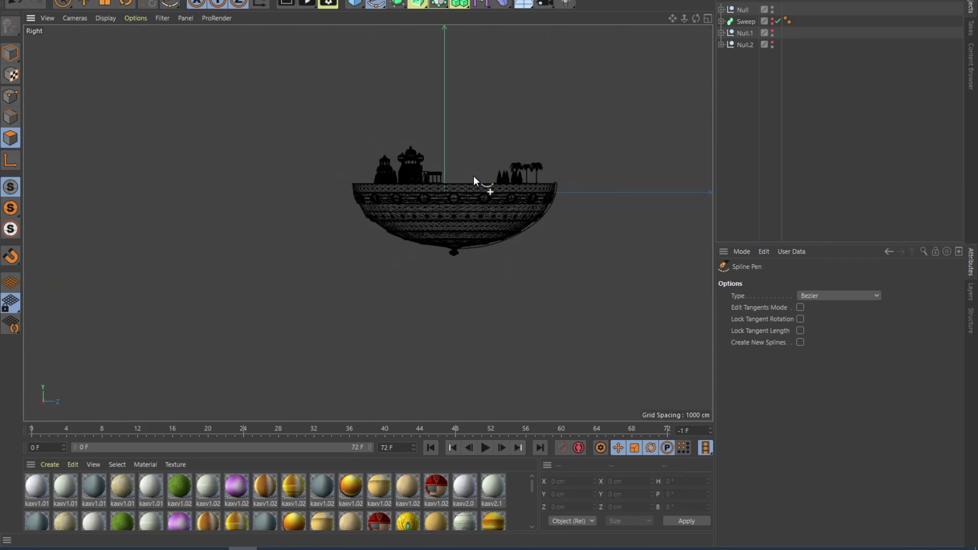
scroll(422, 189, up, 3)
alt+middle_drag(405, 212, 375, 185)
click(307, 236)
alt+middle_drag(467, 234, 366, 209)
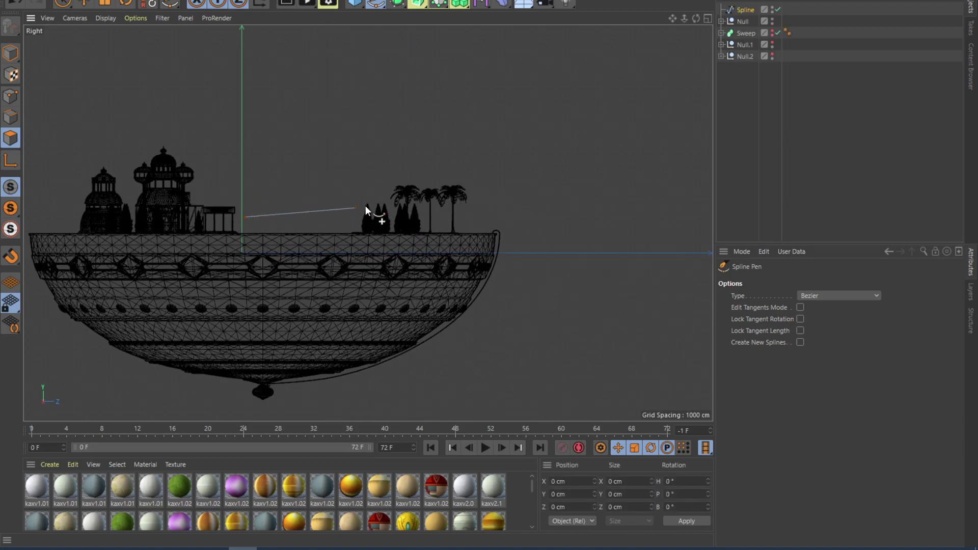
drag(520, 217, 530, 216)
alt+middle_drag(530, 218, 504, 206)
scroll(554, 181, down, 3)
alt+middle_drag(554, 181, 533, 207)
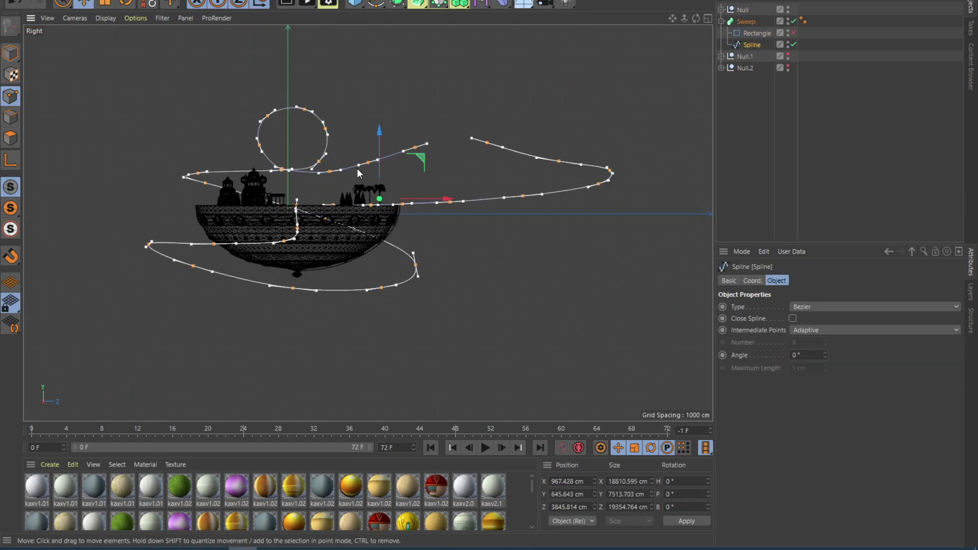
Examine the course of the existing track spline around the platform in the right and perspective views.
mouse_move(407, 181)
alt+middle_down()
mouse_move(396, 175)
mouse_move(407, 181)
alt+middle_up()
scroll(374, 156, up, 4)
alt+middle_drag(229, 123, 317, 90)
scroll(315, 285, down, 5)
key(F1)
alt+drag(504, 221, 493, 213)
alt+middle_drag(493, 214, 374, 206)
alt+drag(374, 205, 432, 172)
click(729, 171)
alt+drag(335, 191, 306, 196)
Create a new Sweep object at the end of the hierarchy and place the track Spline inside it.
drag(403, 5, 457, 80)
drag(747, 9, 749, 81)
drag(753, 44, 747, 79)
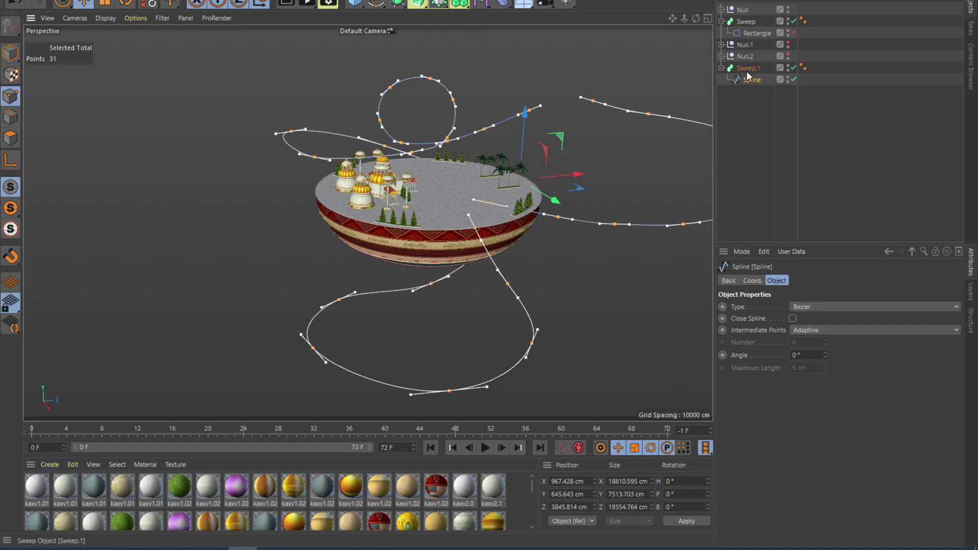
click(376, 5)
click(502, 37)
drag(742, 11, 742, 81)
scroll(477, 134, up, 6)
alt+drag(475, 133, 390, 173)
key(Delete)
Add a Rectangle spline as the profile inside Sweep.1, above the path Spline.
click(376, 4)
click(487, 95)
drag(749, 10, 739, 82)
mouse_move(417, 150)
alt+mouse_down()
mouse_move(484, 139)
mouse_move(374, 145)
mouse_move(428, 161)
alt+mouse_up()
alt+drag(553, 66, 327, 249)
alt+drag(396, 239, 348, 243)
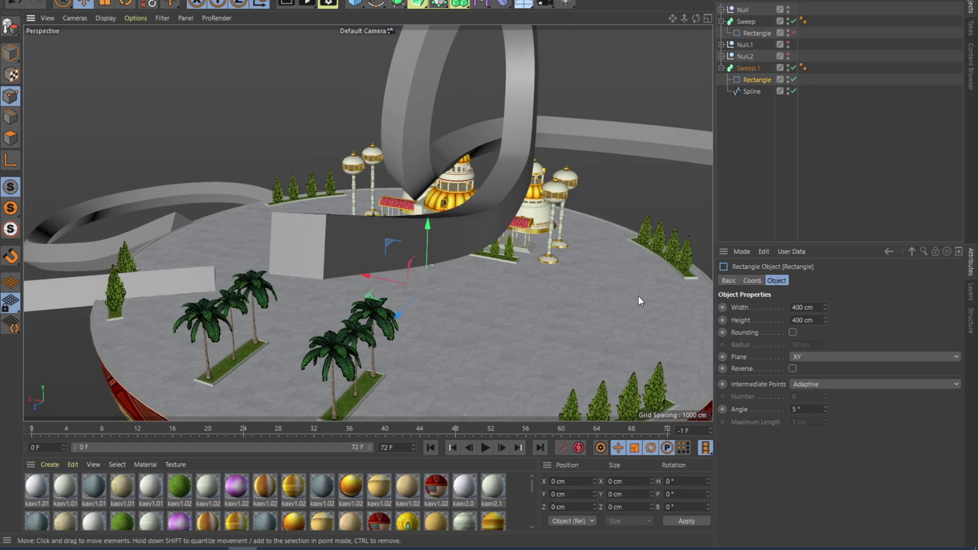
Set the Rectangle profile's width to 364 cm and reduce its height to form a thin, flat track.
drag(825, 307, 820, 293)
alt+drag(301, 244, 378, 200)
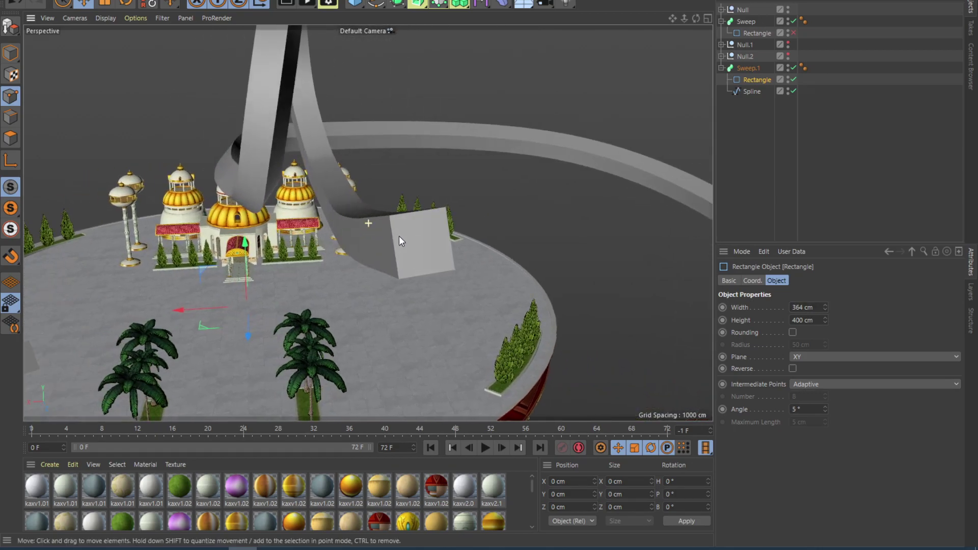
scroll(404, 242, up, 3)
alt+drag(420, 250, 427, 237)
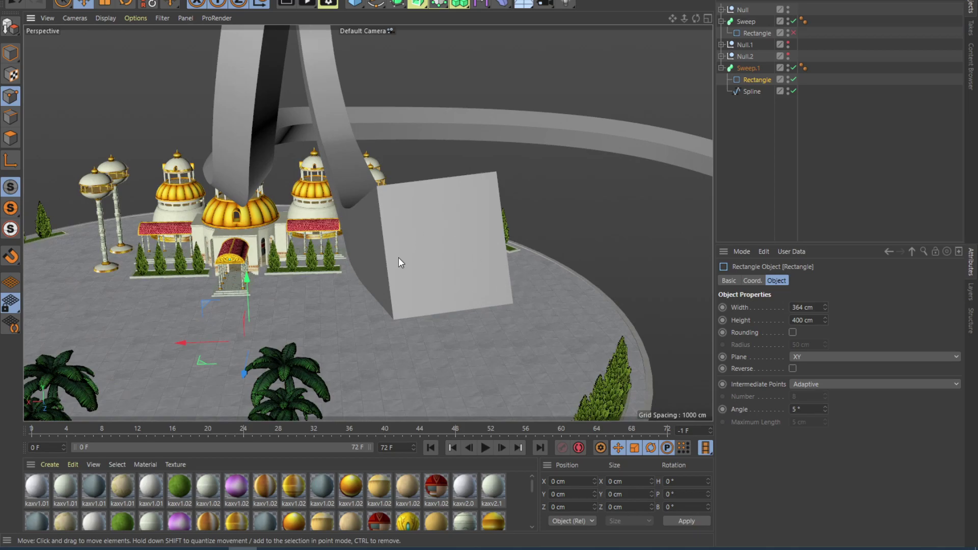
drag(825, 321, 820, 420)
alt+drag(374, 196, 448, 270)
Copy the path spline into the original Sweep object beneath its Rectangle profile.
ctrl+click(747, 91)
drag(750, 35, 749, 36)
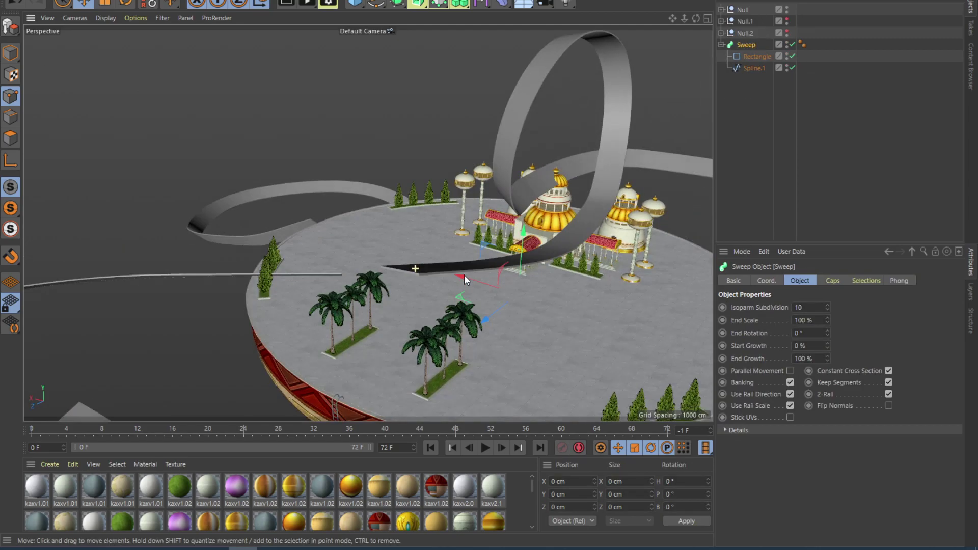
alt+drag(463, 274, 492, 278)
Convert a duplicate of the Sweep object into an editable polygon object and hide the original.
ctrl+drag(745, 45, 733, 109)
click(722, 45)
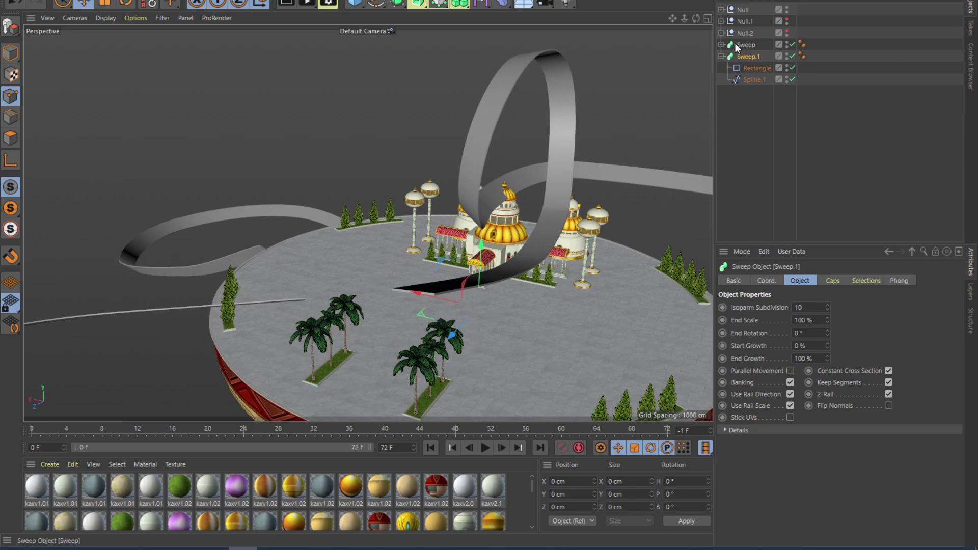
alt+double_click(787, 45)
drag(765, 127, 737, 51)
click(10, 25)
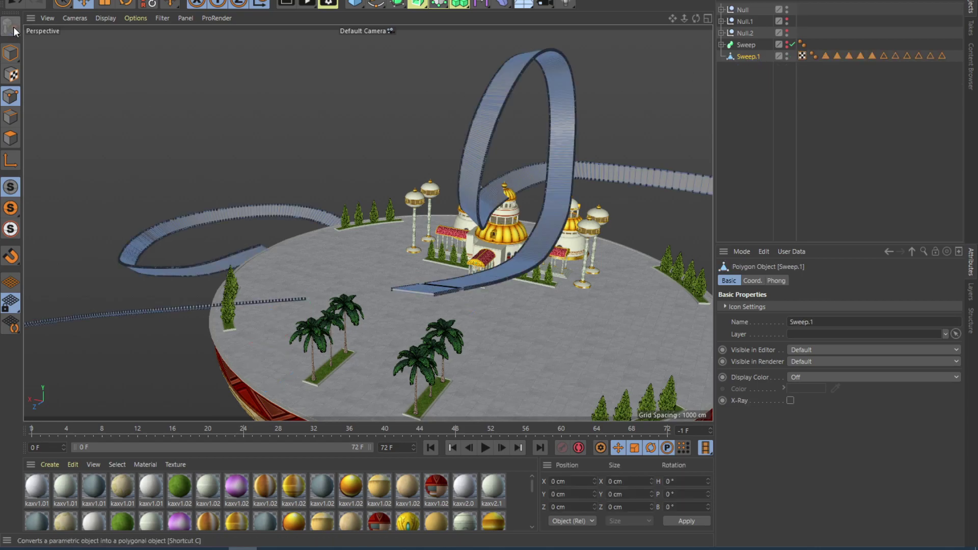
Select a cross edge at the crown of the track's vertical loop in edge mode with the Rotate tool.
alt+drag(536, 237, 586, 224)
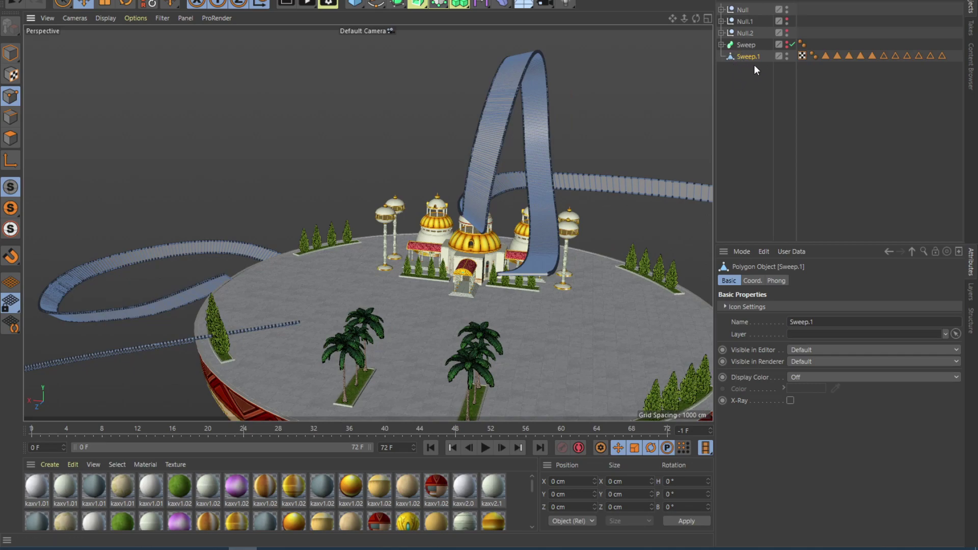
scroll(551, 242, up, 10)
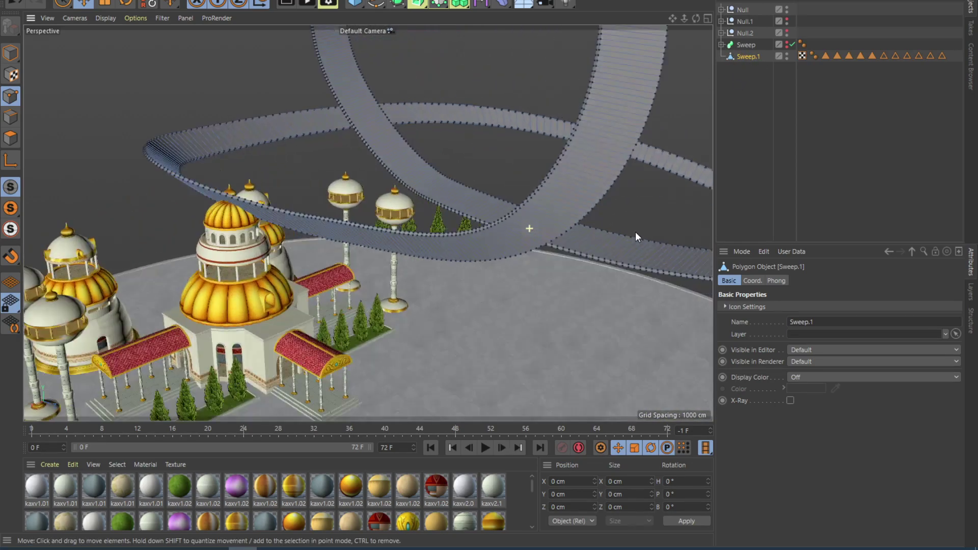
alt+drag(636, 234, 462, 65)
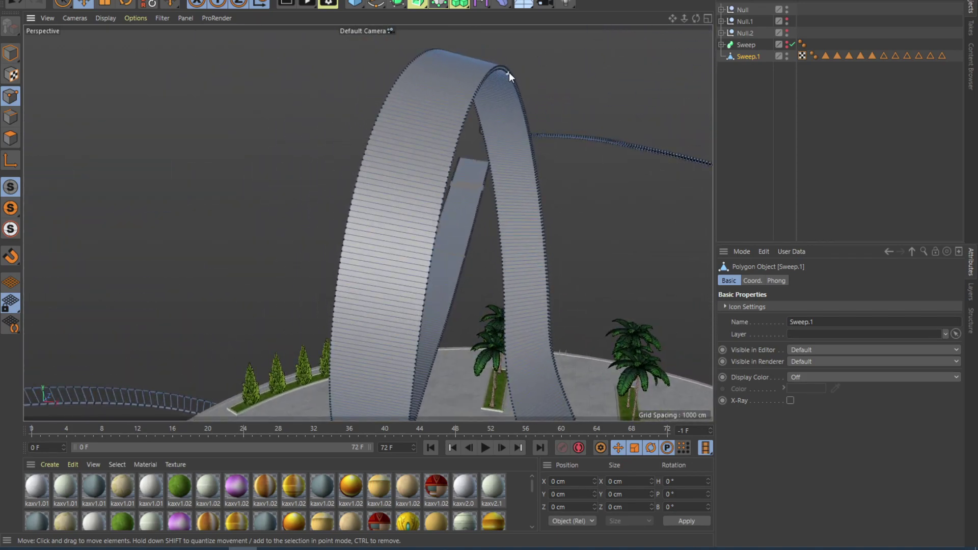
click(10, 117)
alt+drag(490, 47, 693, 266)
click(460, 124)
key(r)
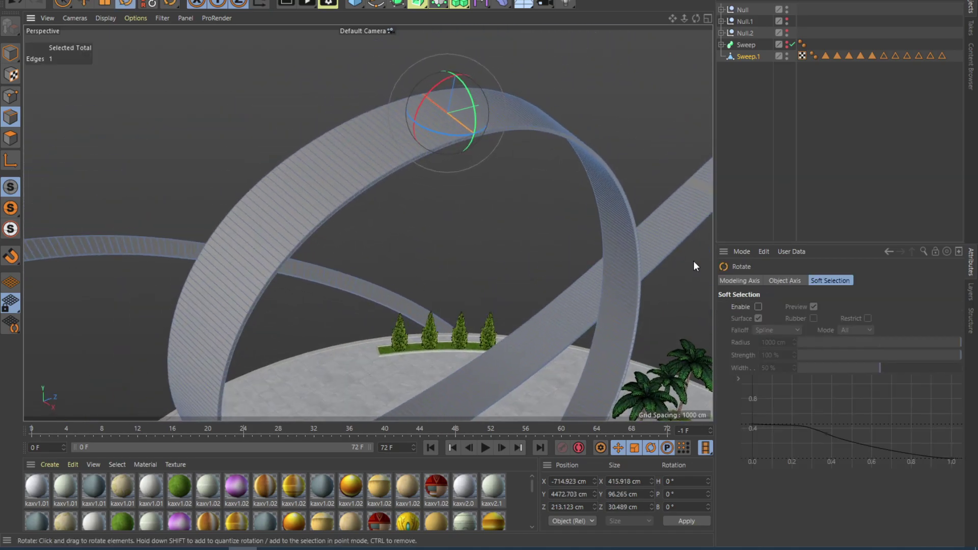
Enable soft selection for rotating the loop's edge, with a strength of 18 % and a radius of 5000 cm.
click(757, 307)
alt+drag(463, 166, 496, 145)
drag(466, 92, 448, 106)
alt+drag(523, 127, 516, 108)
click(827, 355)
click(763, 342)
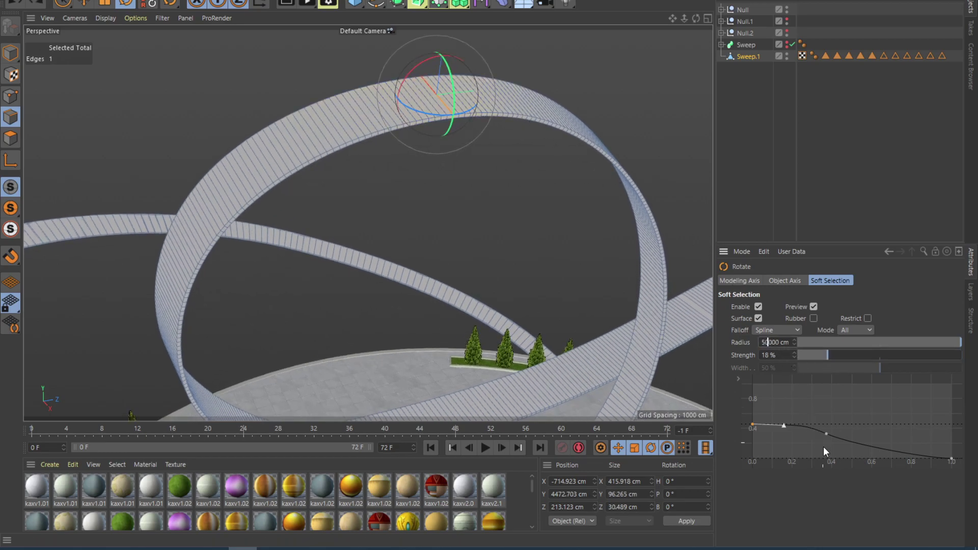
key(Delete)
key(Return)
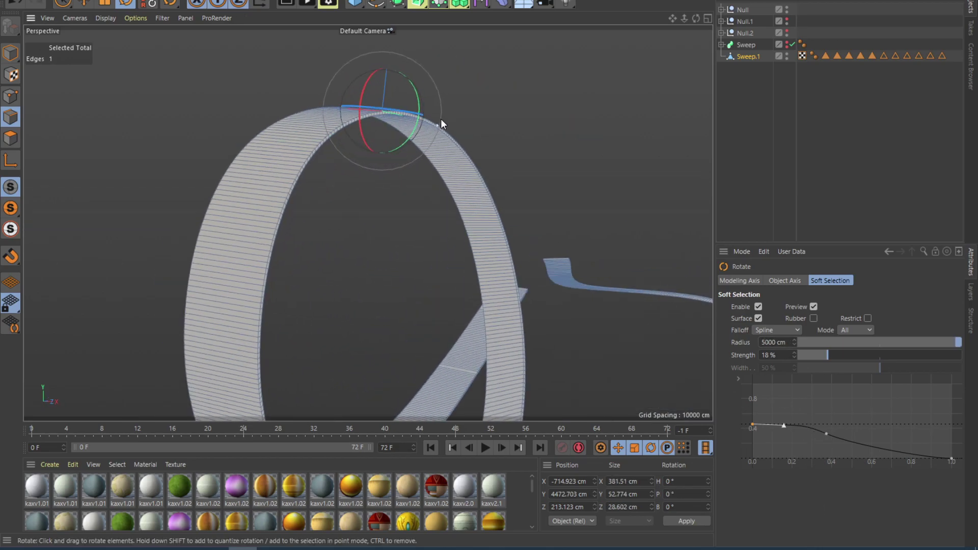
Rotate further edges around the vertical loop with soft selection to adjust the track's banking.
key(F3)
scroll(312, 178, up, 15)
drag(398, 163, 379, 151)
key(F1)
alt+drag(521, 339, 396, 116)
alt+drag(348, 162, 502, 203)
alt+right_drag(503, 202, 543, 218)
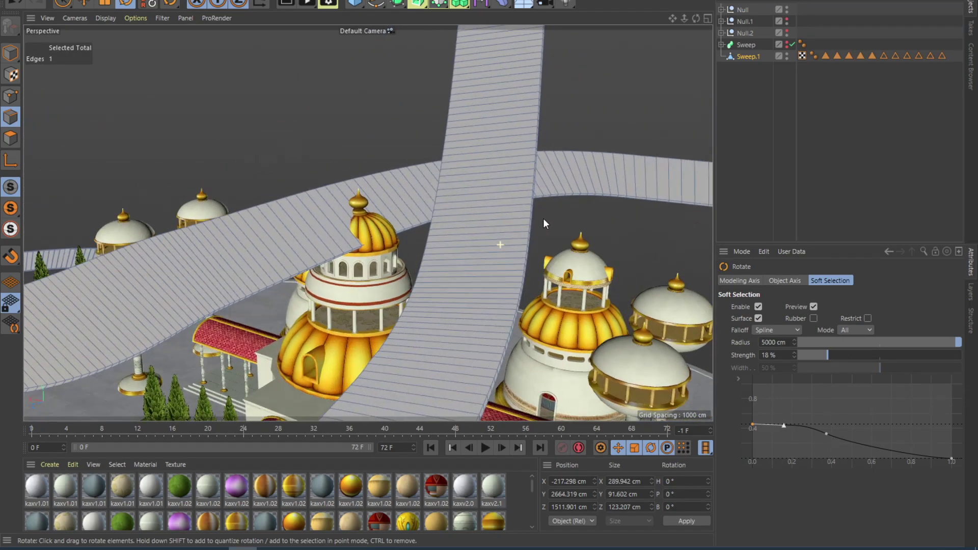
click(529, 221)
mouse_move(529, 221)
alt+mouse_down()
mouse_move(560, 198)
mouse_move(529, 210)
alt+mouse_up()
alt+right_drag(522, 235, 553, 231)
alt+drag(443, 293, 395, 305)
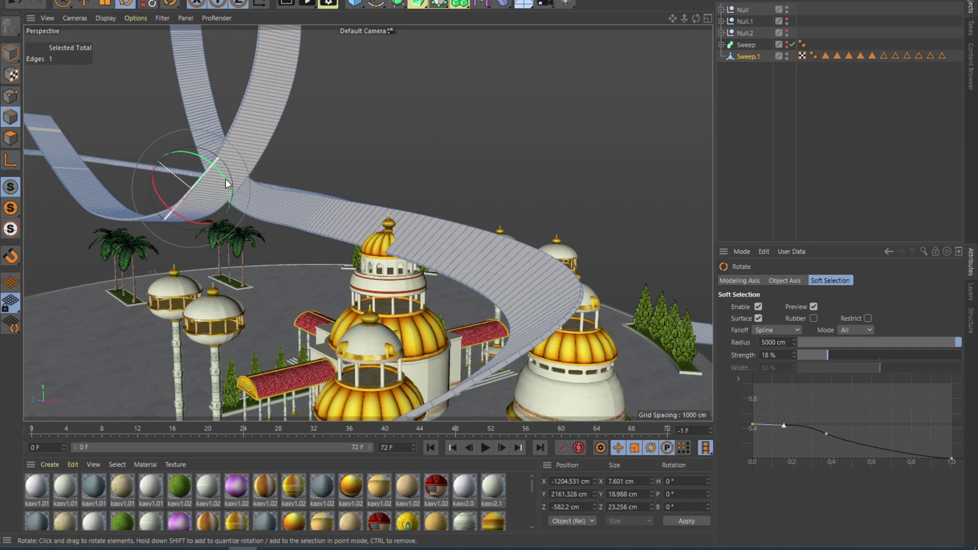
Try to select the long edge loops running along the side of the track.
scroll(404, 231, up, 6)
alt+drag(405, 229, 525, 227)
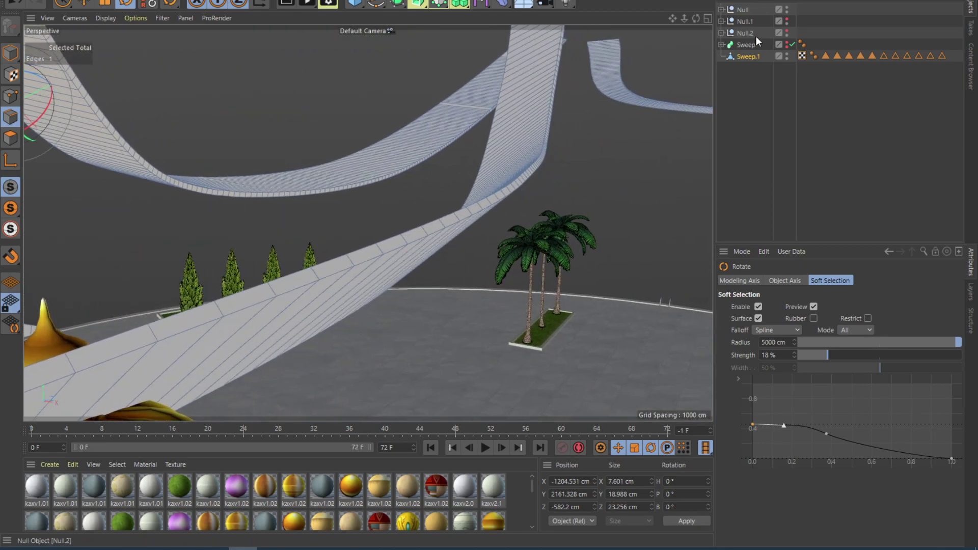
click(437, 230)
double_click(437, 229)
alt+drag(437, 229, 463, 204)
alt+drag(406, 258, 404, 293)
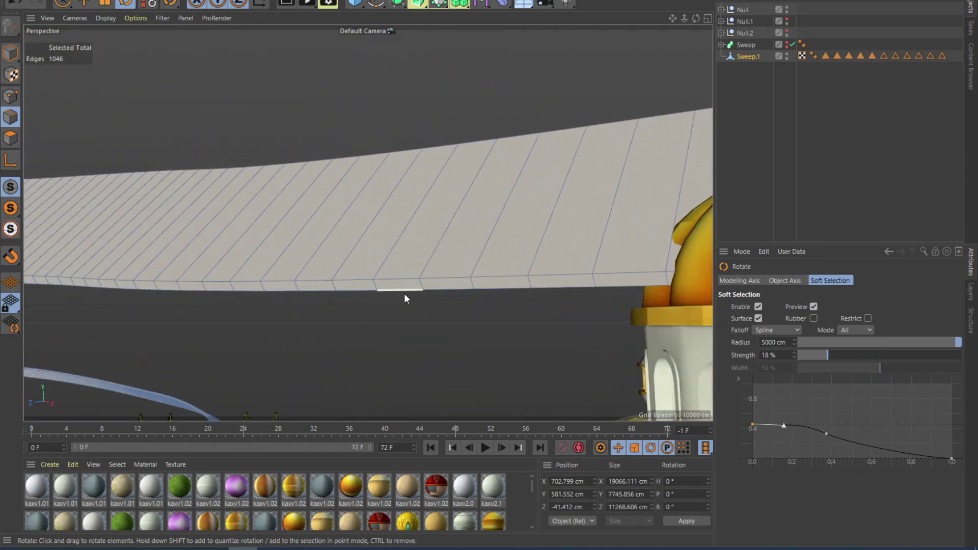
double_click(400, 292)
click(411, 259)
Select both long edge loops bordering the track's driving surface.
alt+drag(411, 259, 447, 280)
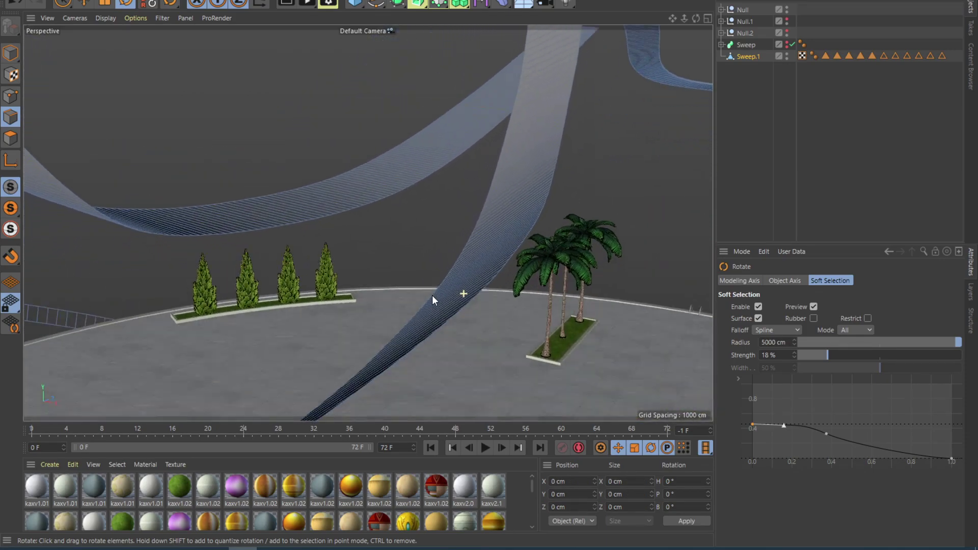
alt+drag(432, 295, 433, 317)
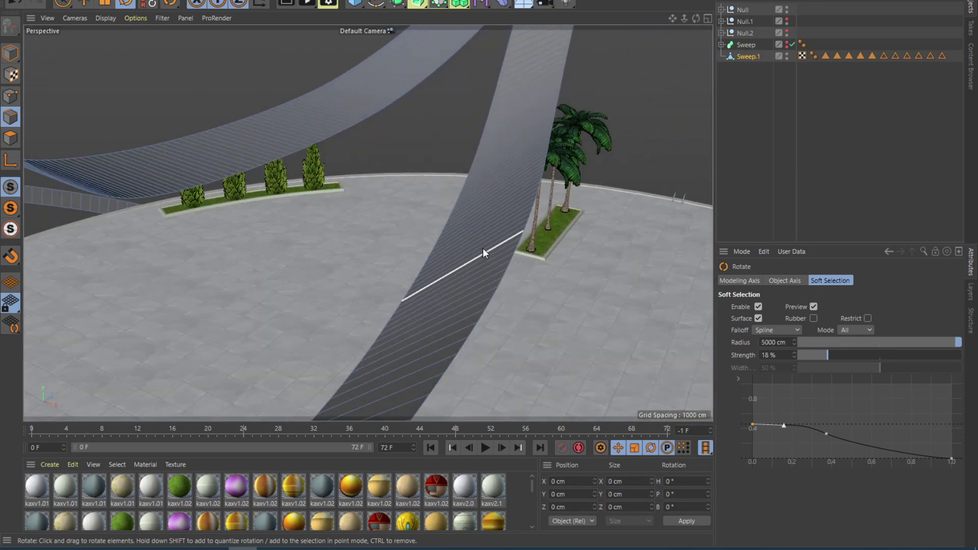
alt+drag(482, 249, 450, 332)
mouse_move(496, 221)
alt+mouse_down()
mouse_move(482, 242)
mouse_move(546, 223)
mouse_move(493, 227)
mouse_move(491, 236)
alt+mouse_up()
key(ctrl+a)
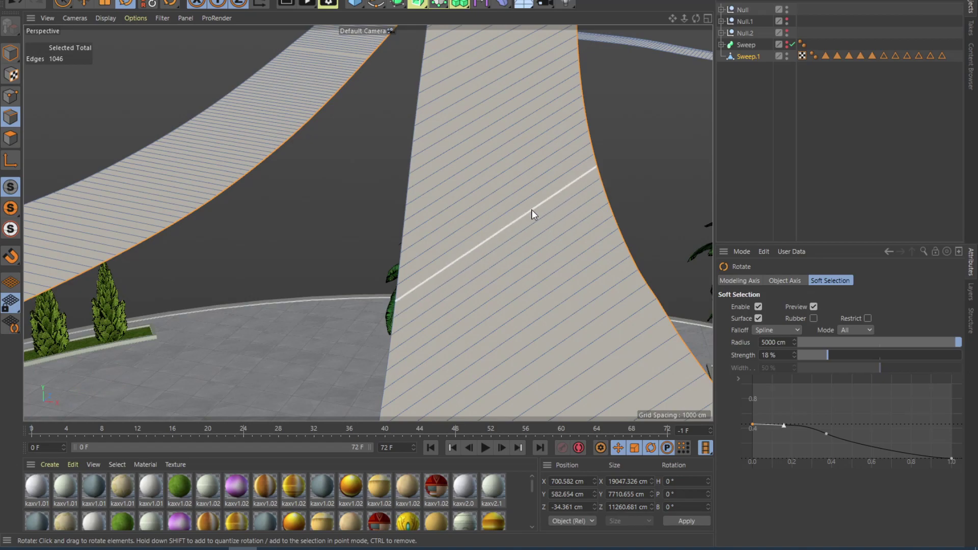
alt+drag(531, 209, 522, 194)
shift+double_click(395, 252)
Extrude the two selected edge loops with an offset of 36.8 cm to form side rims.
alt+drag(424, 248, 270, 233)
key(d)
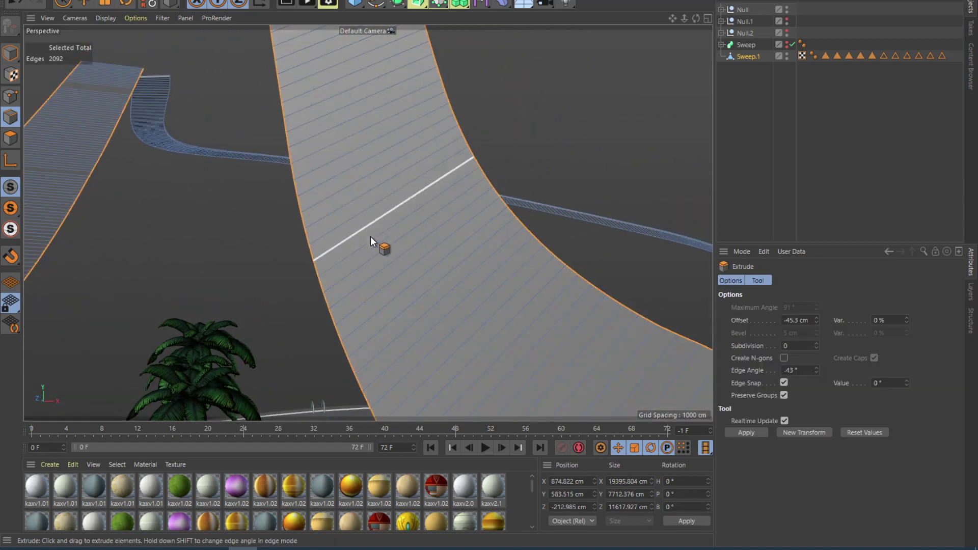
alt+drag(438, 229, 576, 333)
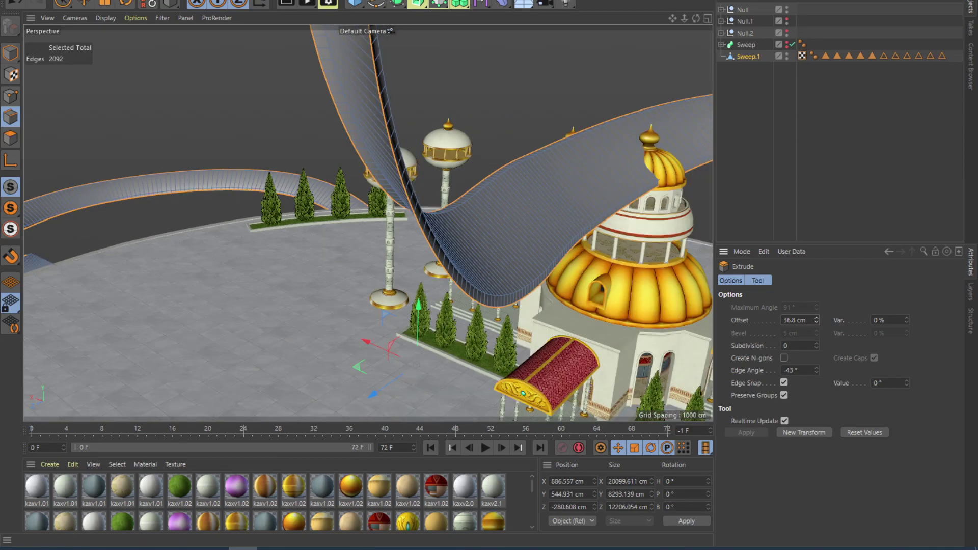
scroll(613, 344, up, 5)
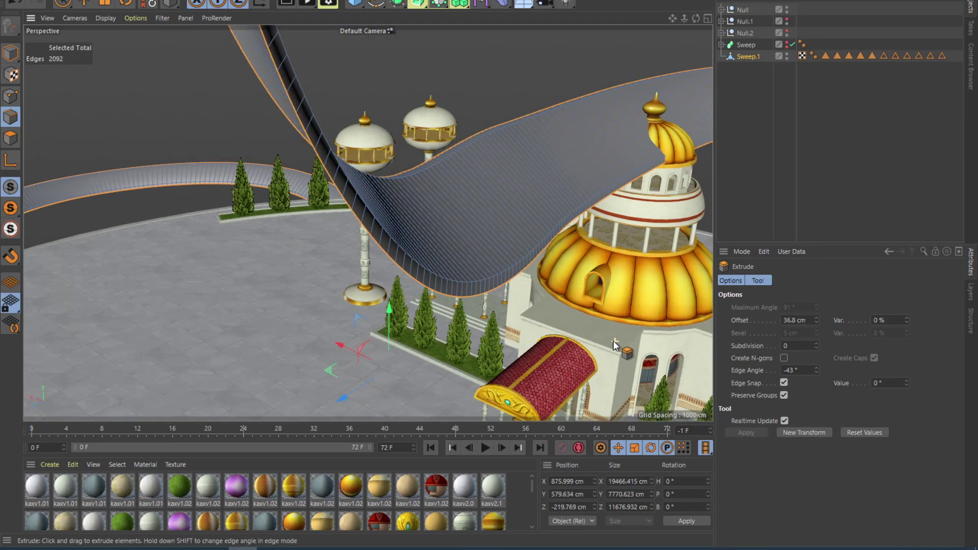
alt+drag(431, 246, 437, 267)
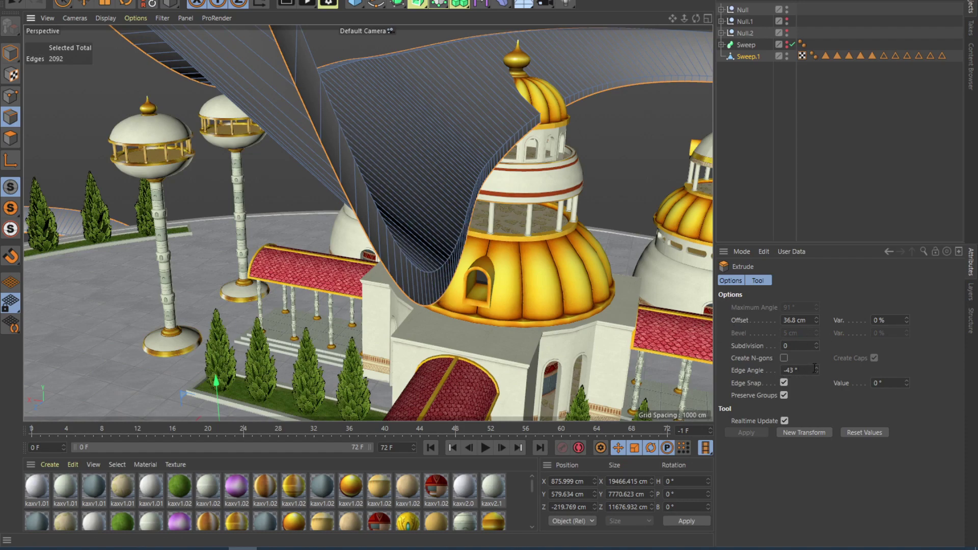
Set the edge angle of the side rim extrusion to 48°.
mouse_move(815, 368)
mouse_down()
mouse_move(815, 359)
mouse_move(816, 377)
mouse_up()
scroll(482, 187, up, 4)
scroll(473, 192, down, 5)
alt+drag(521, 275, 423, 276)
scroll(489, 265, down, 8)
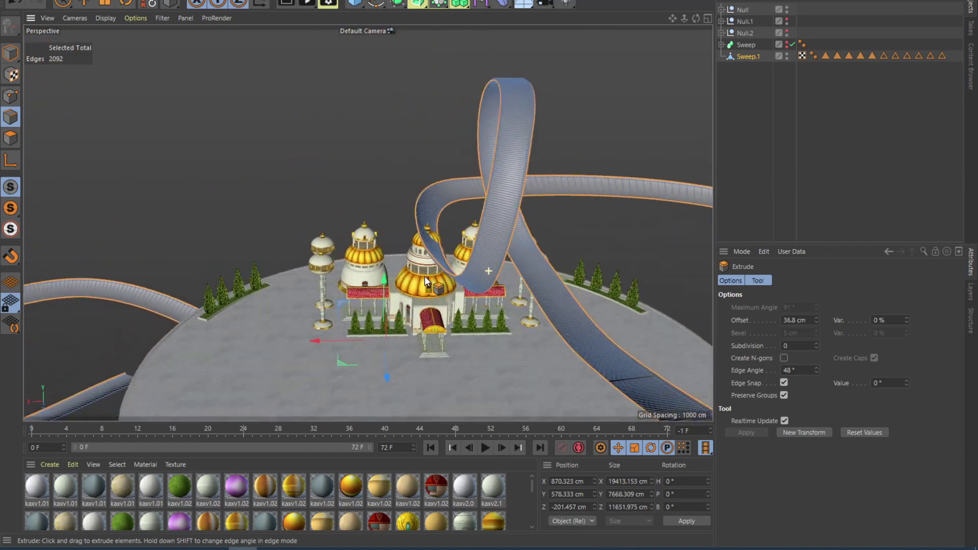
Loop-select all the polygons that form the track's driving surface between the side rims.
key(ctrl+shift+z)
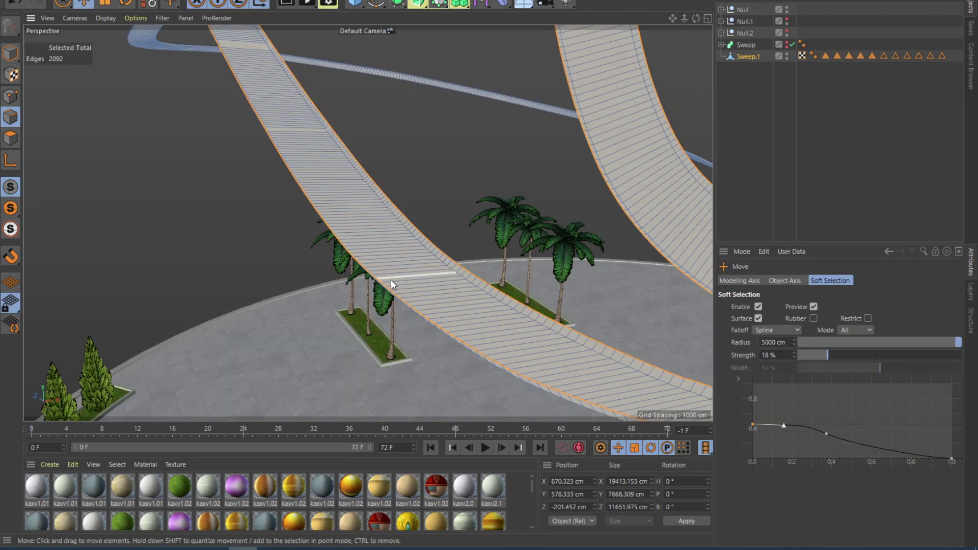
alt+drag(391, 279, 407, 266)
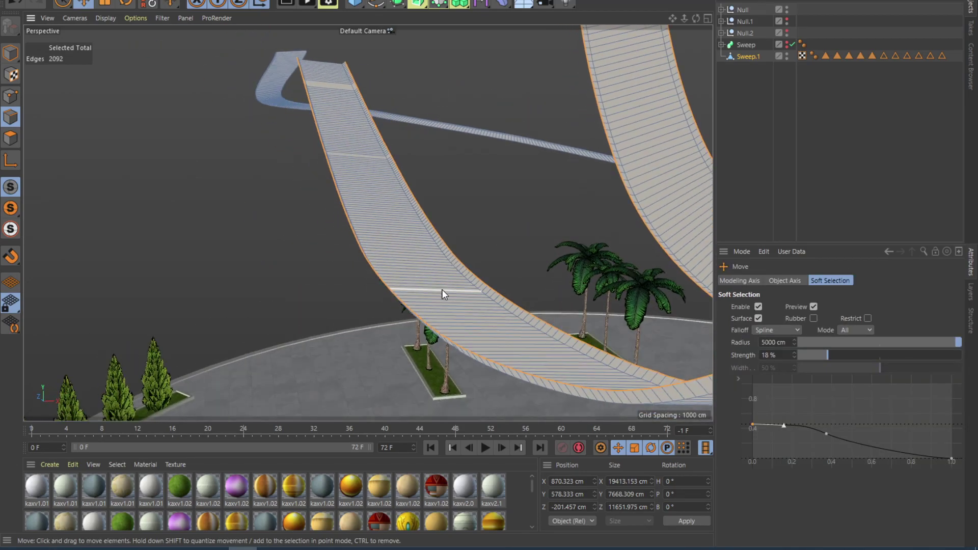
key(v)
click(268, 257)
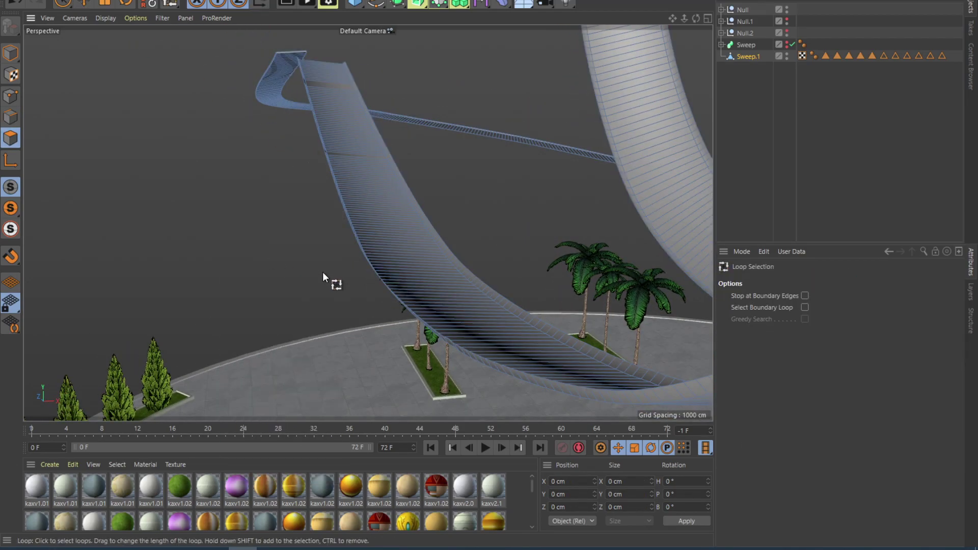
click(414, 273)
Extrude the driving surface polygons with an offset of -28 cm and caps enabled to thicken the track.
mouse_move(420, 278)
alt+mouse_down()
mouse_move(434, 274)
mouse_move(419, 290)
mouse_move(405, 246)
mouse_move(533, 283)
mouse_move(418, 264)
alt+mouse_up()
key(d)
scroll(411, 295, up, 4)
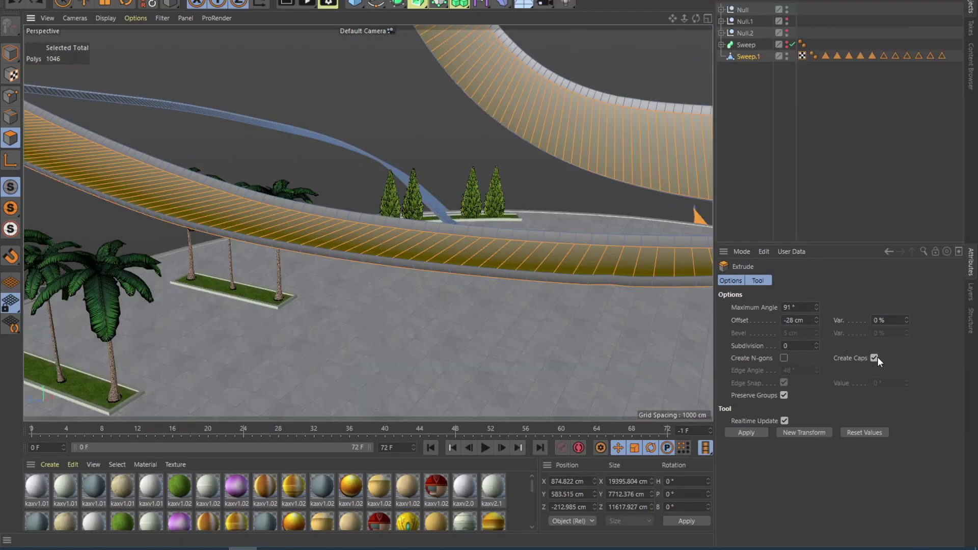
click(801, 435)
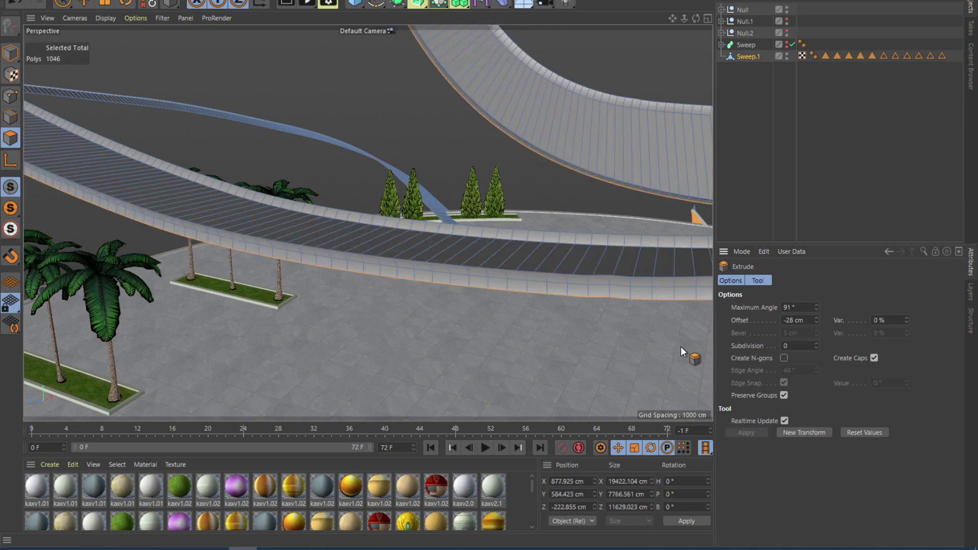
Select the long edge loop running along one side of the thickened track.
mouse_move(525, 270)
alt+mouse_down()
mouse_move(612, 254)
mouse_move(517, 267)
alt+mouse_up()
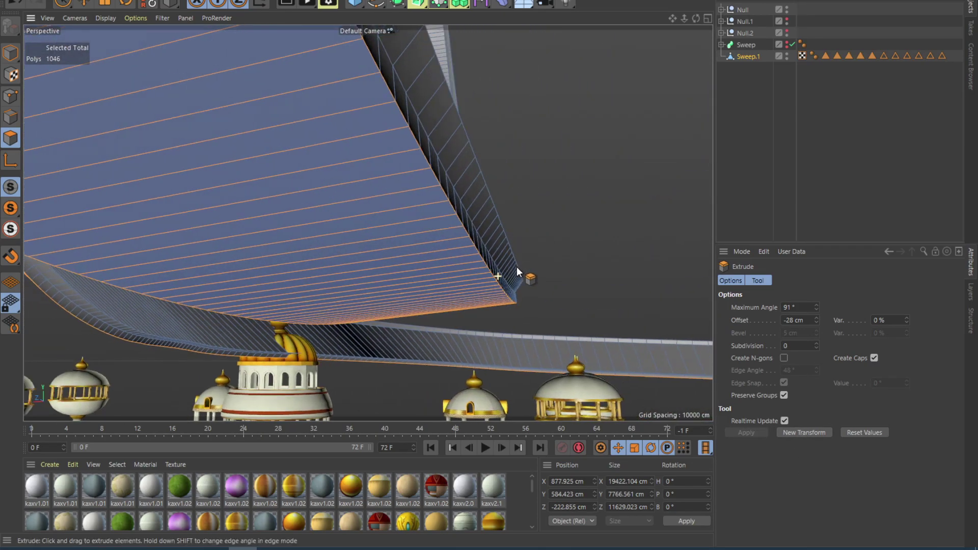
alt+drag(448, 277, 357, 209)
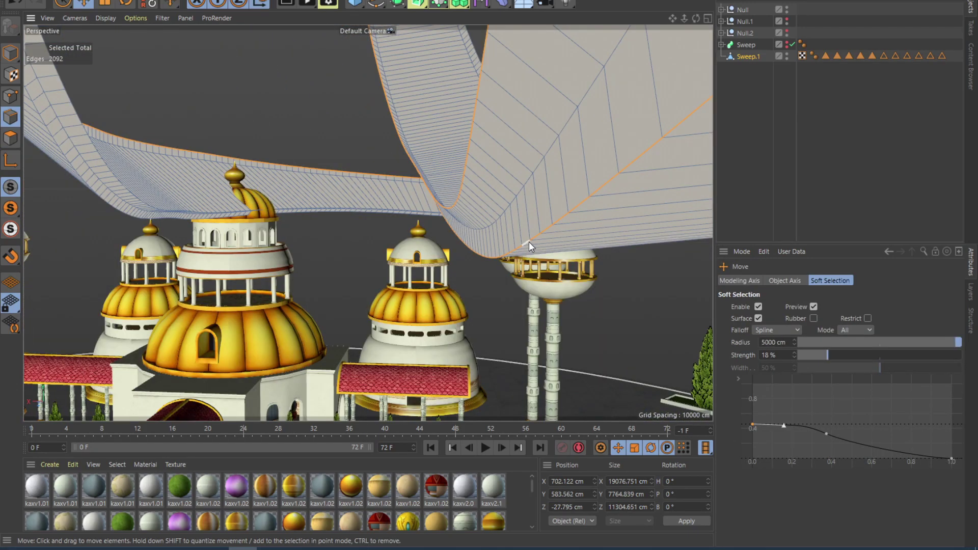
double_click(529, 242)
drag(464, 171, 473, 185)
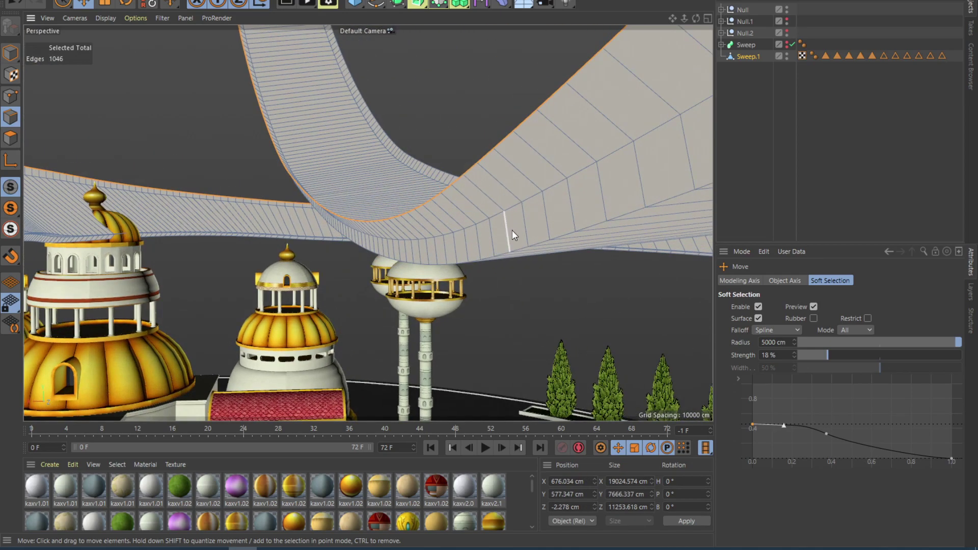
alt+drag(522, 205, 637, 179)
alt+drag(533, 224, 502, 184)
Join the outer rim edge loop to the opposite boundary loop along the track's side using Stitch and Sew, and clear the selection.
right_click(604, 155)
click(627, 232)
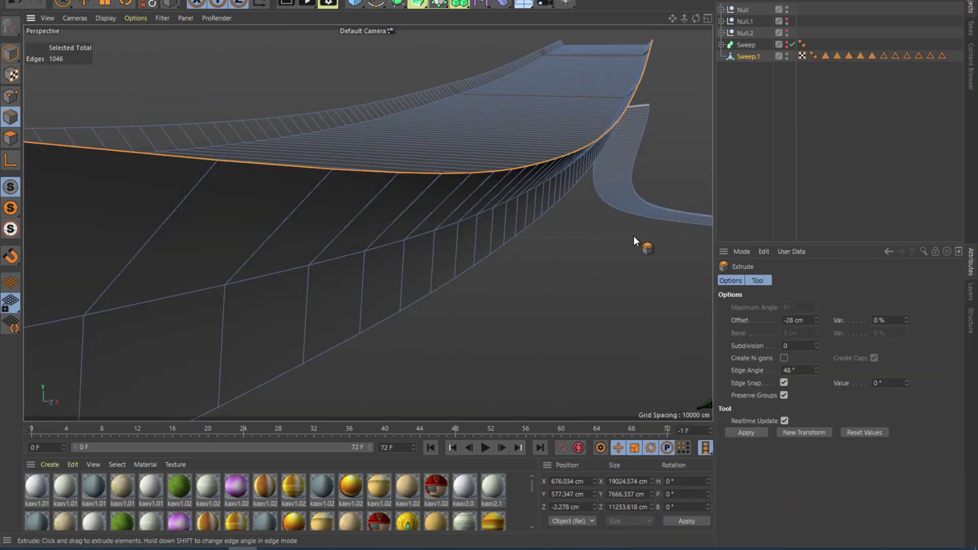
right_click(299, 155)
click(350, 410)
alt+drag(331, 214, 285, 241)
alt+drag(369, 223, 374, 188)
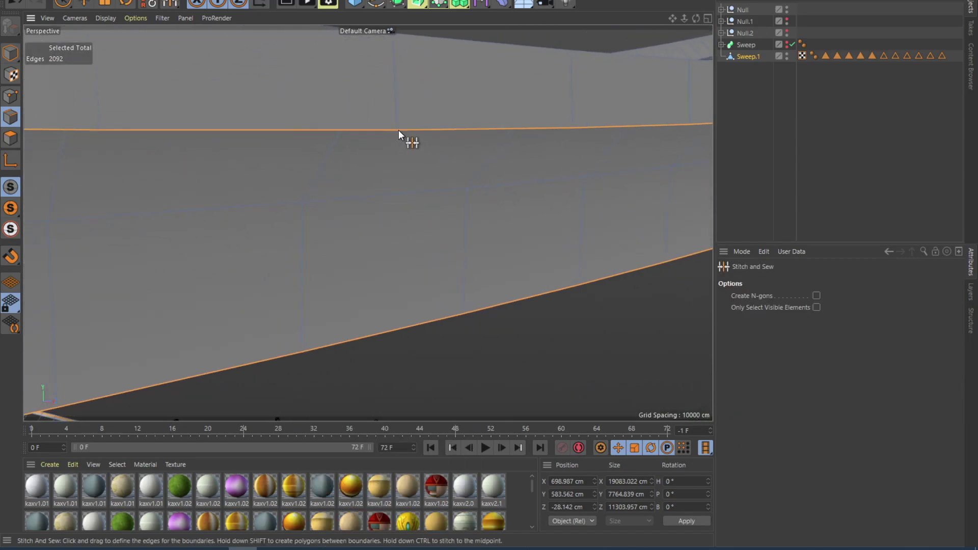
drag(398, 130, 470, 326)
key(e)
mouse_move(413, 299)
alt+mouse_down()
mouse_move(391, 281)
mouse_move(399, 293)
alt+mouse_up()
click(585, 313)
mouse_move(433, 339)
alt+mouse_down()
mouse_move(466, 258)
mouse_move(298, 239)
mouse_move(376, 173)
mouse_move(463, 204)
mouse_move(415, 186)
alt+mouse_up()
scroll(374, 169, down, 10)
scroll(402, 182, up, 5)
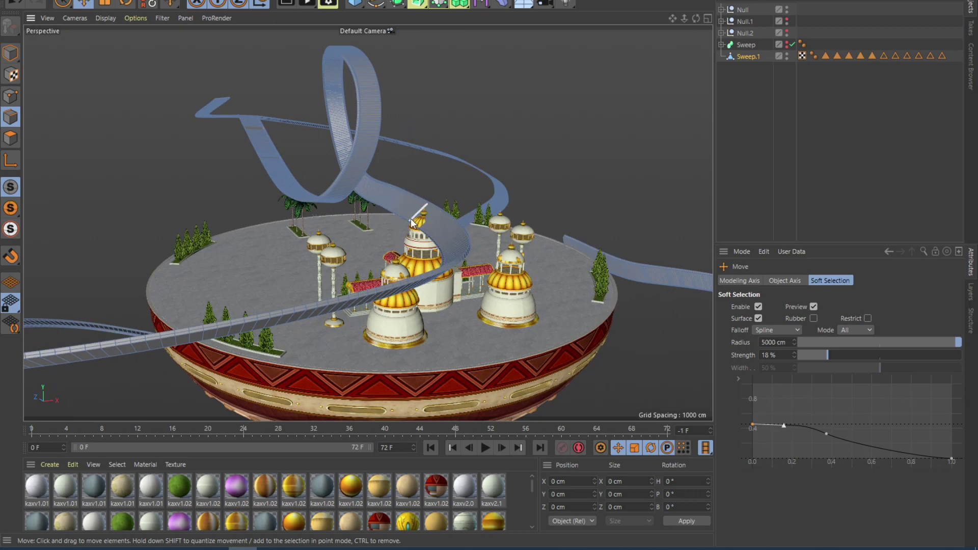
mouse_move(407, 222)
alt+mouse_down()
mouse_move(397, 212)
mouse_move(426, 219)
alt+mouse_up()
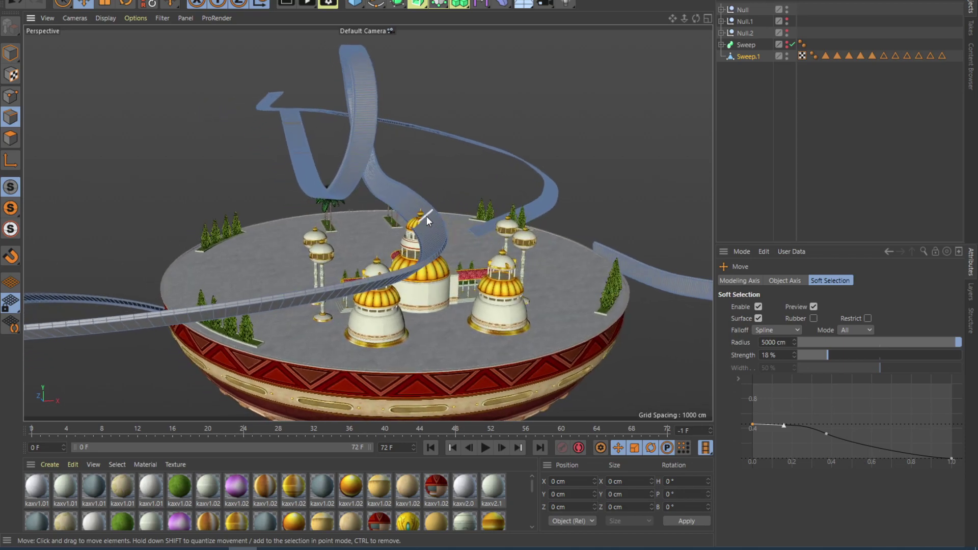